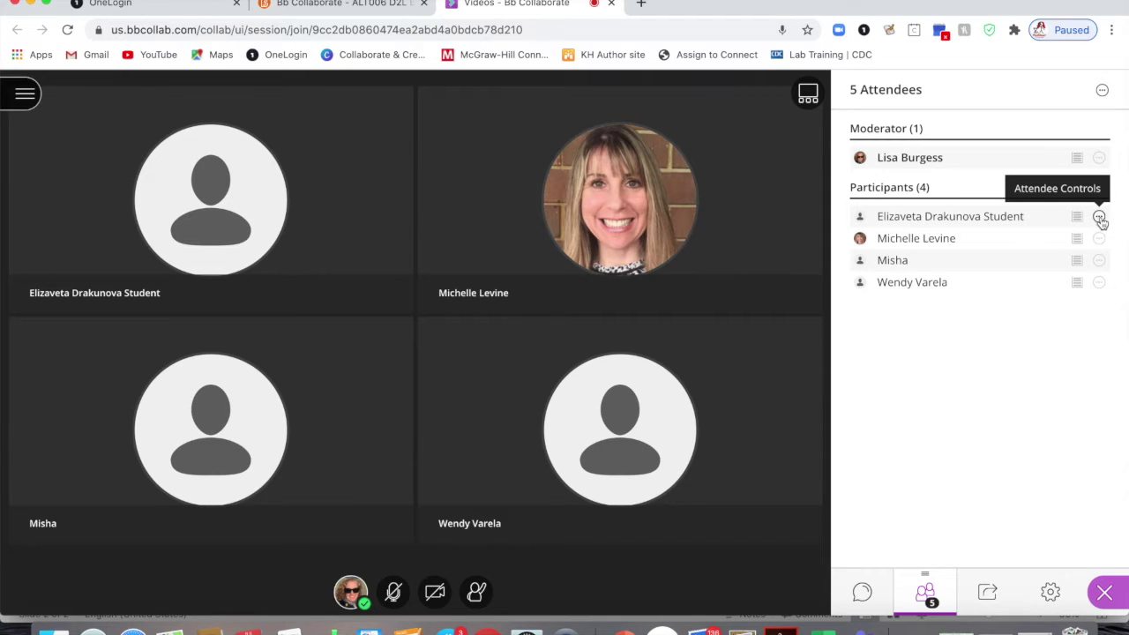
Bring up the Attendee Controls options for the first listed participant.
left_click(1098, 218)
Make the first listed student a presenter from her Attendee Controls menu.
left_click(1100, 218)
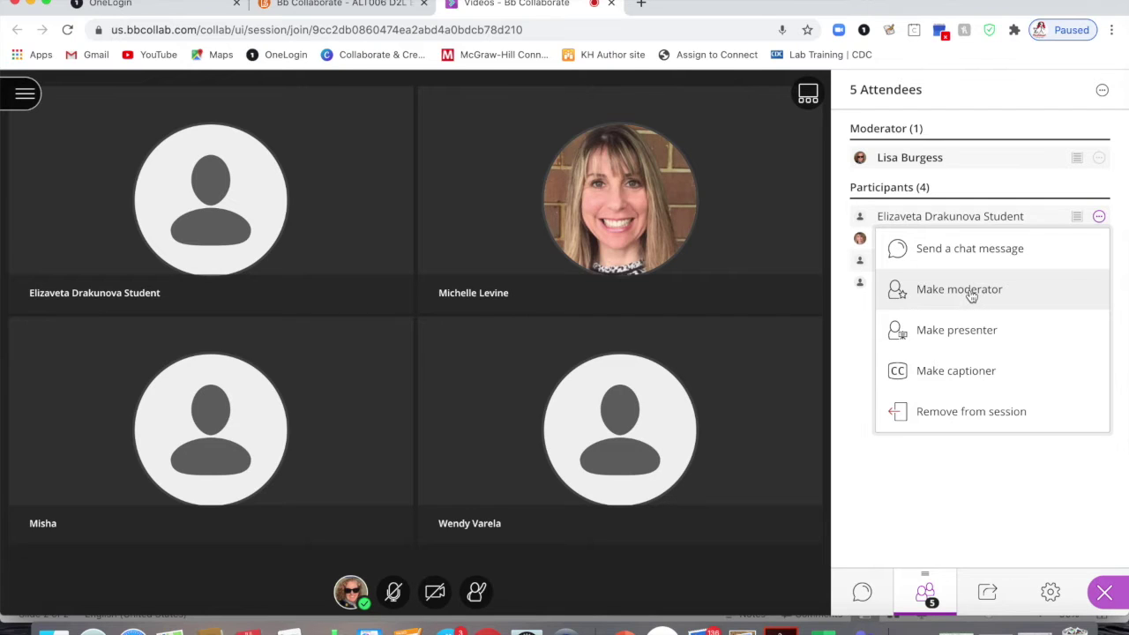
left_click(965, 333)
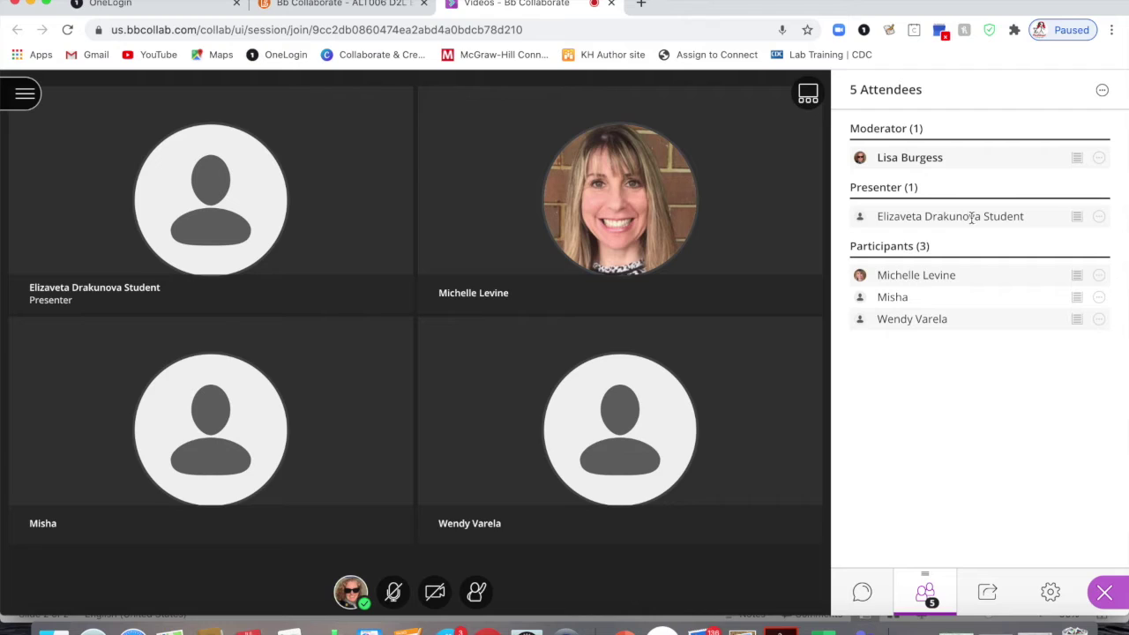
left_click(394, 594)
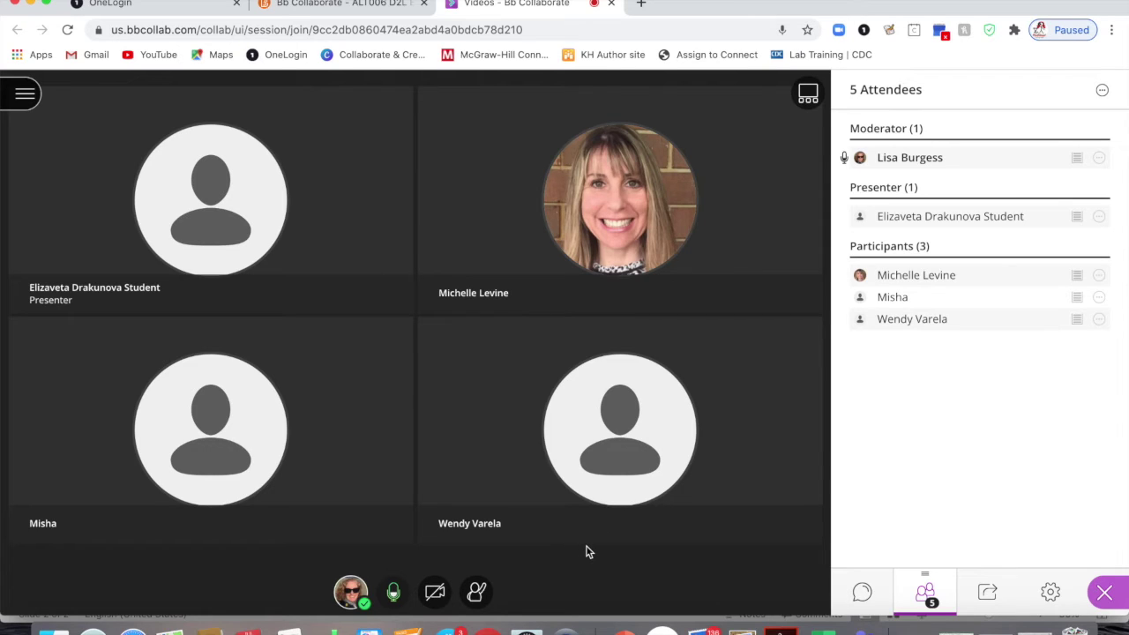
left_click(395, 594)
Share the uploaded PDF guide on accessing Collaborate session reports in D2L.
left_click(987, 594)
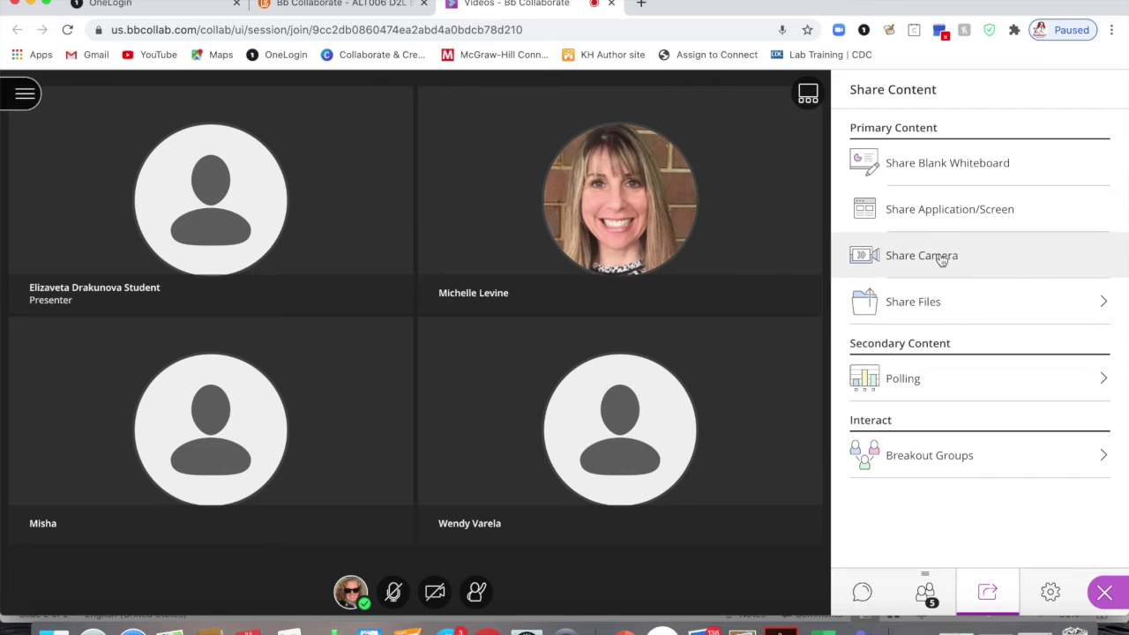
left_click(931, 307)
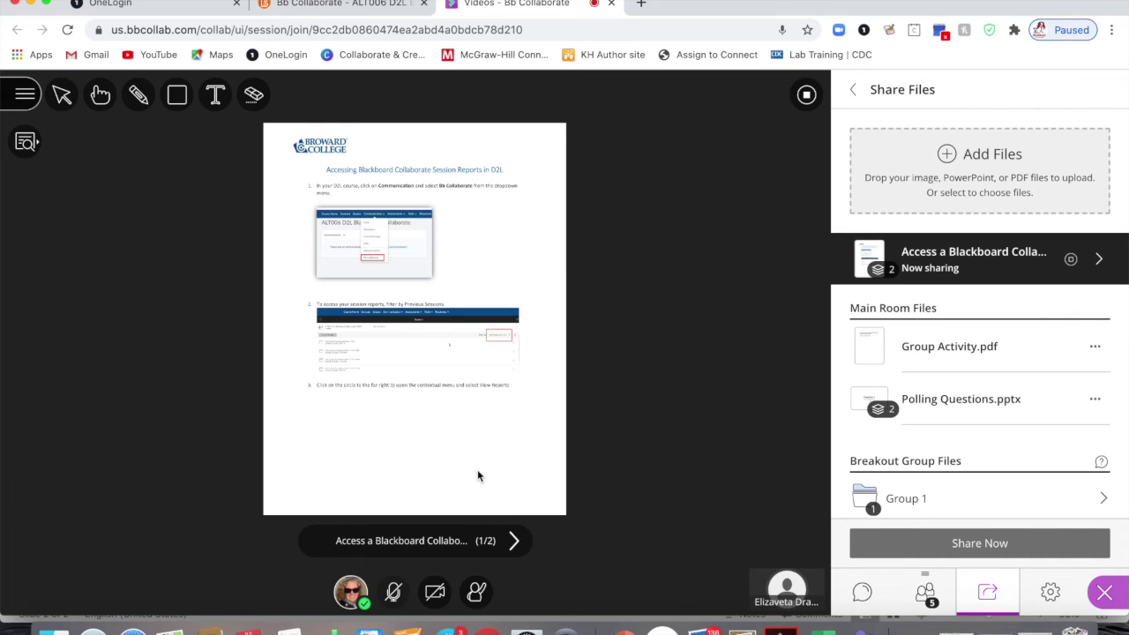
Page the guide to 2/2 and back to 1/2, unmute the microphone, then stop sharing the file.
key("Right")
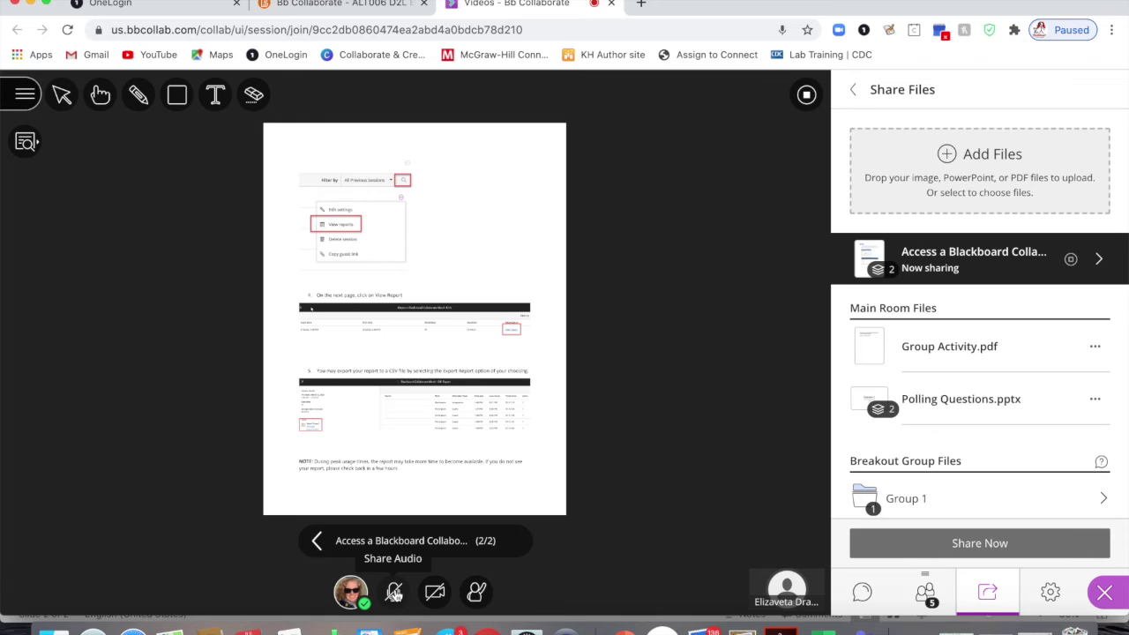
key("Left")
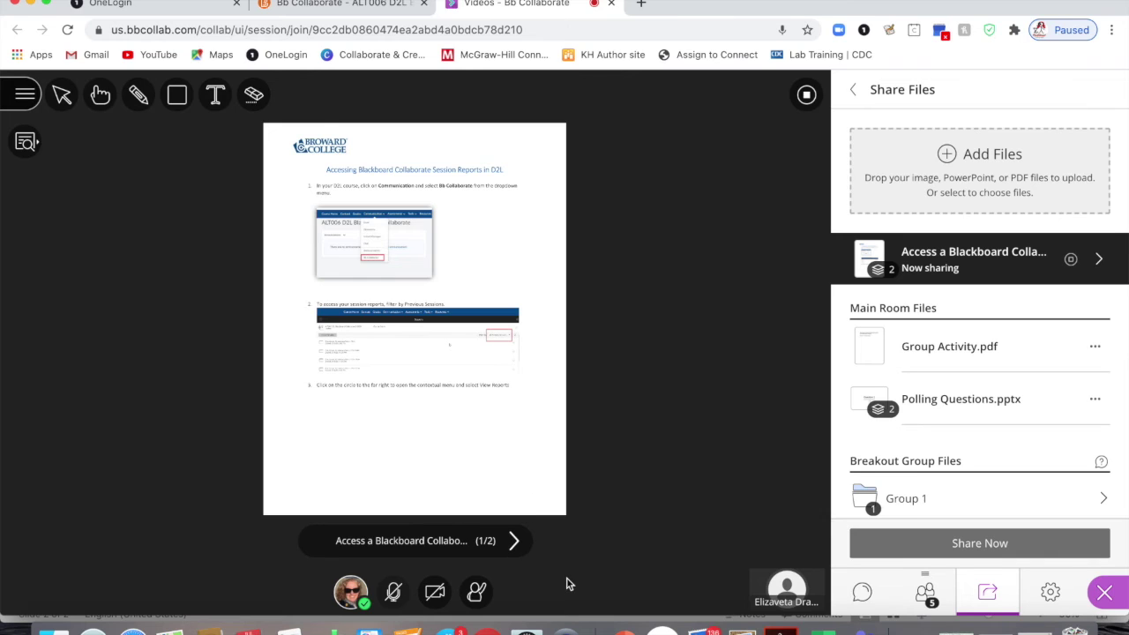
left_click(394, 592)
left_click(803, 99)
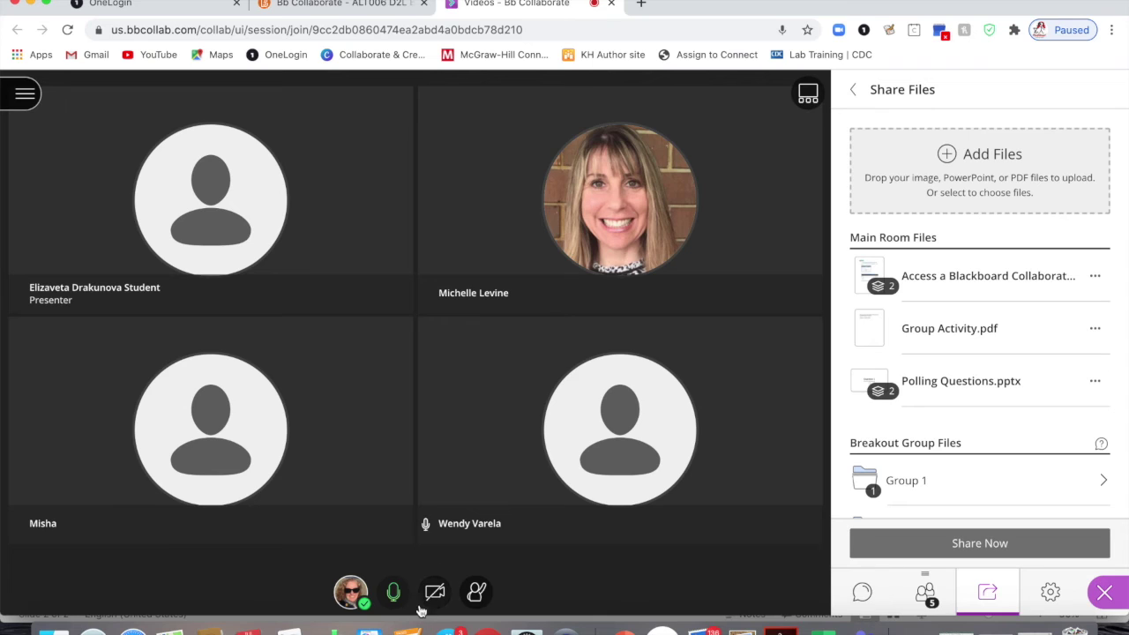
Mute the microphone again and promote the last listed participant to presenter.
left_click(393, 593)
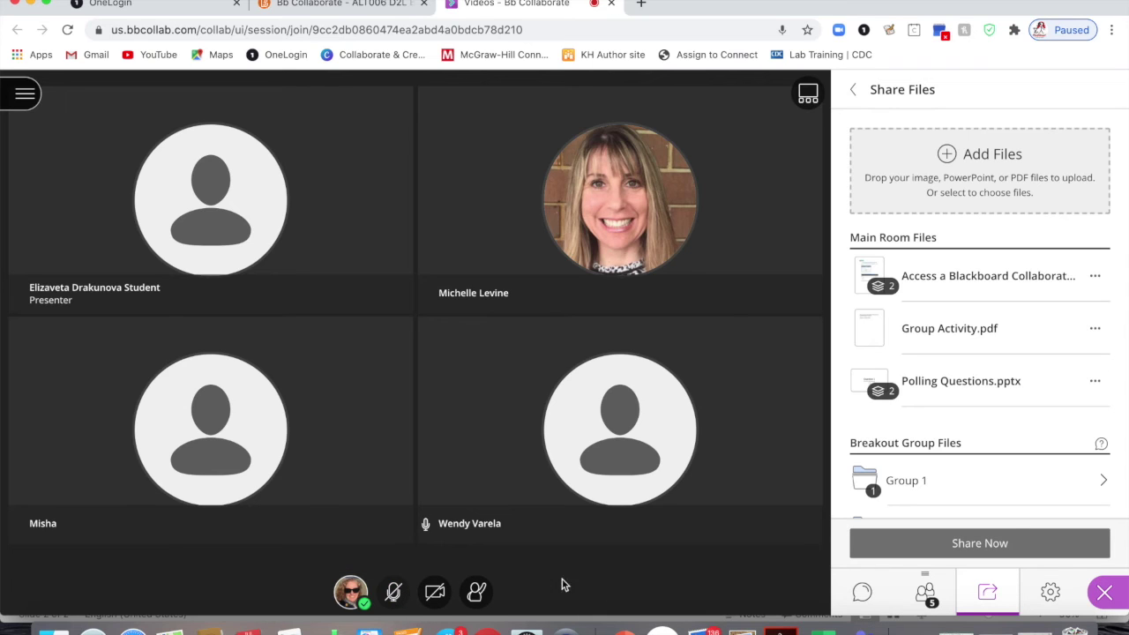
left_click(926, 589)
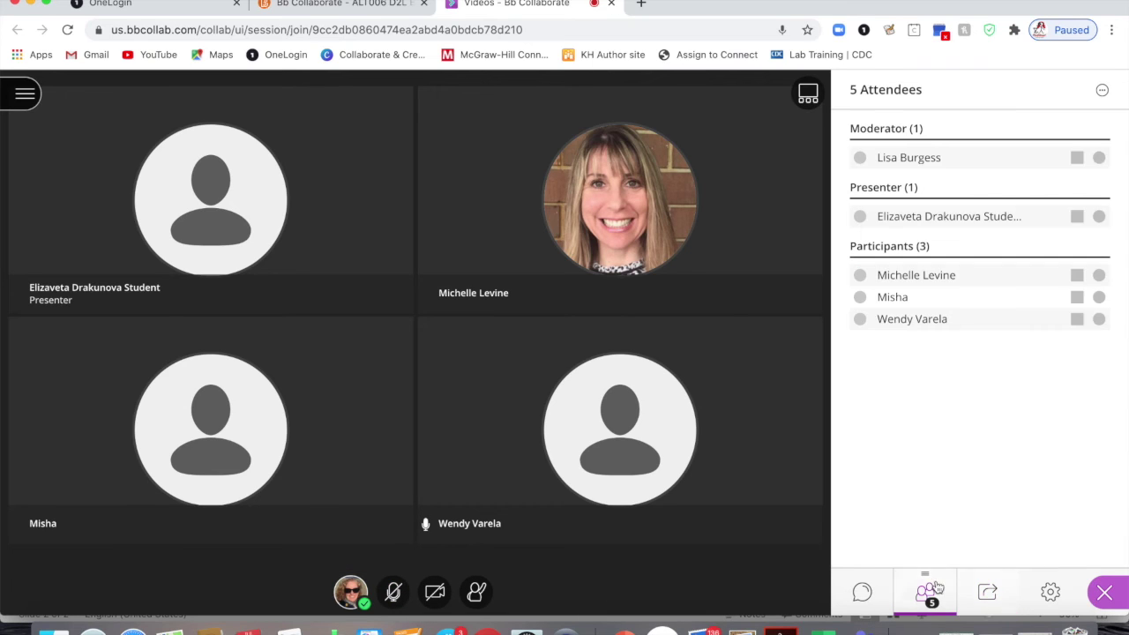
left_click(1098, 318)
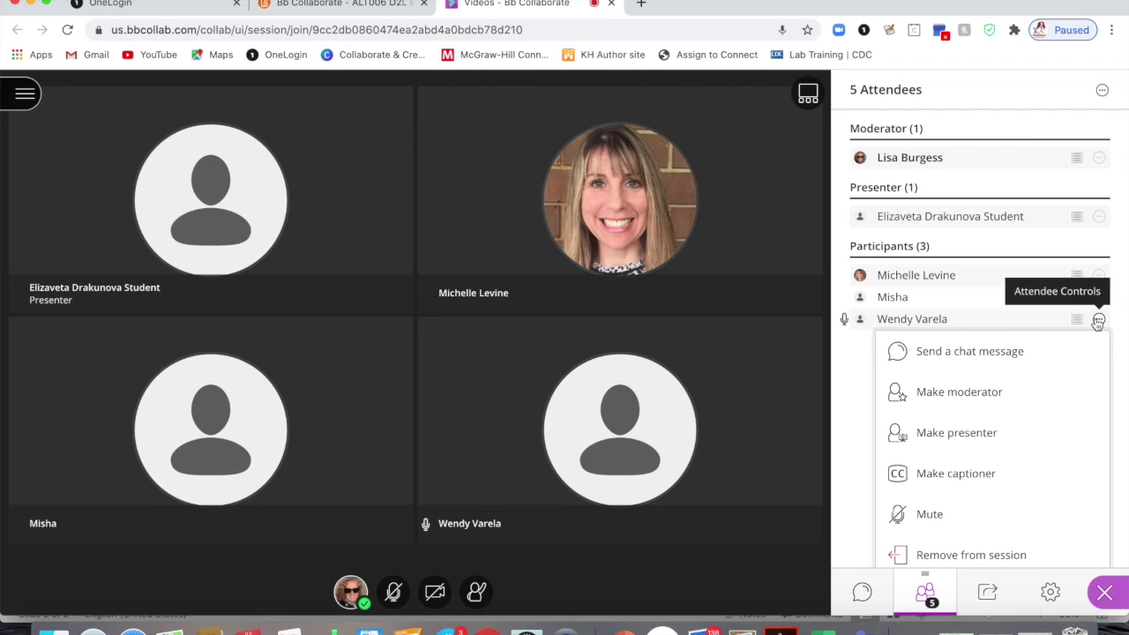
left_click(947, 437)
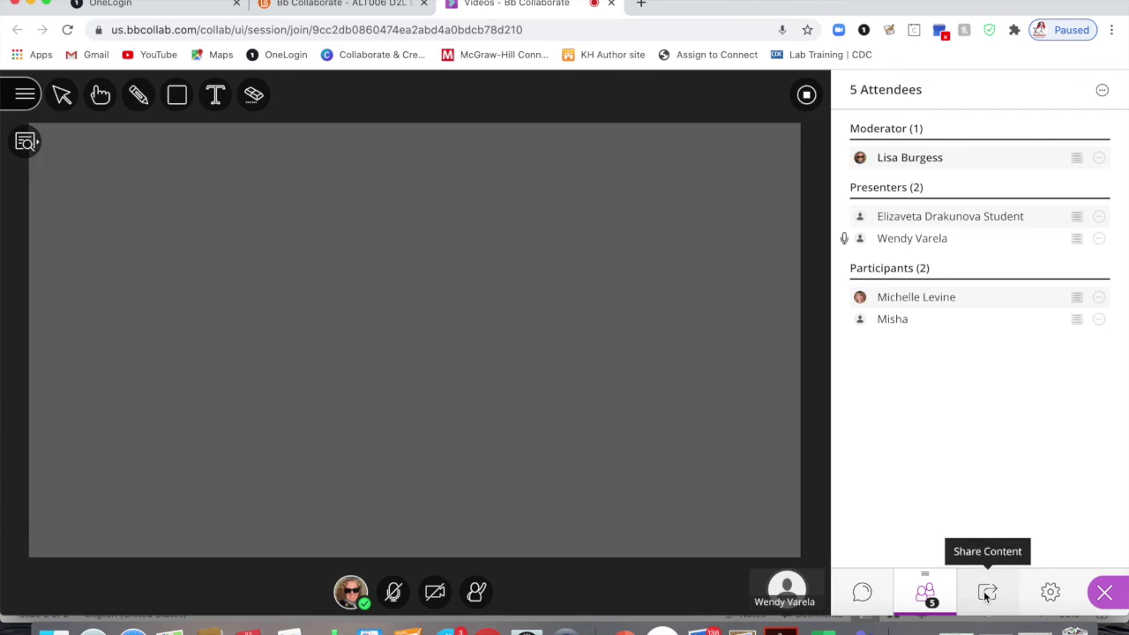
Handwrite 'Thank you!' in blue pencil on a shared blank whiteboard.
left_click(987, 597)
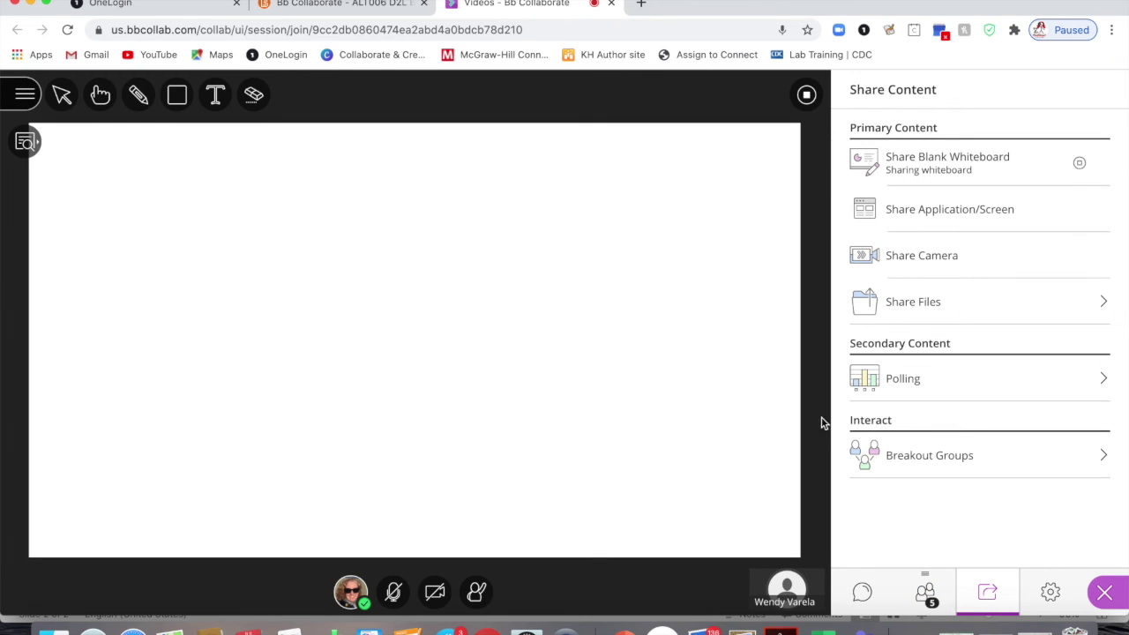
left_click(138, 94)
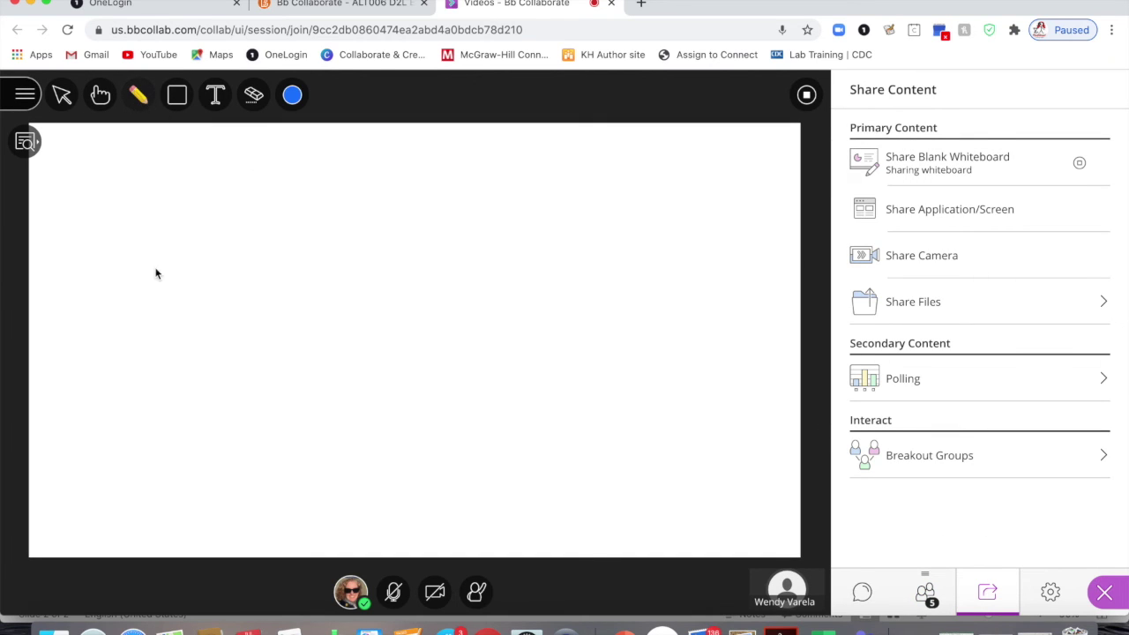
left_click_drag(156, 270, 156, 316)
mouse_move(127, 280)
left_mouse_down()
mouse_move(172, 279)
mouse_move(208, 299)
mouse_move(250, 265)
mouse_move(310, 267)
mouse_move(348, 236)
left_mouse_up()
left_click_drag(358, 173, 353, 238)
left_click(362, 276)
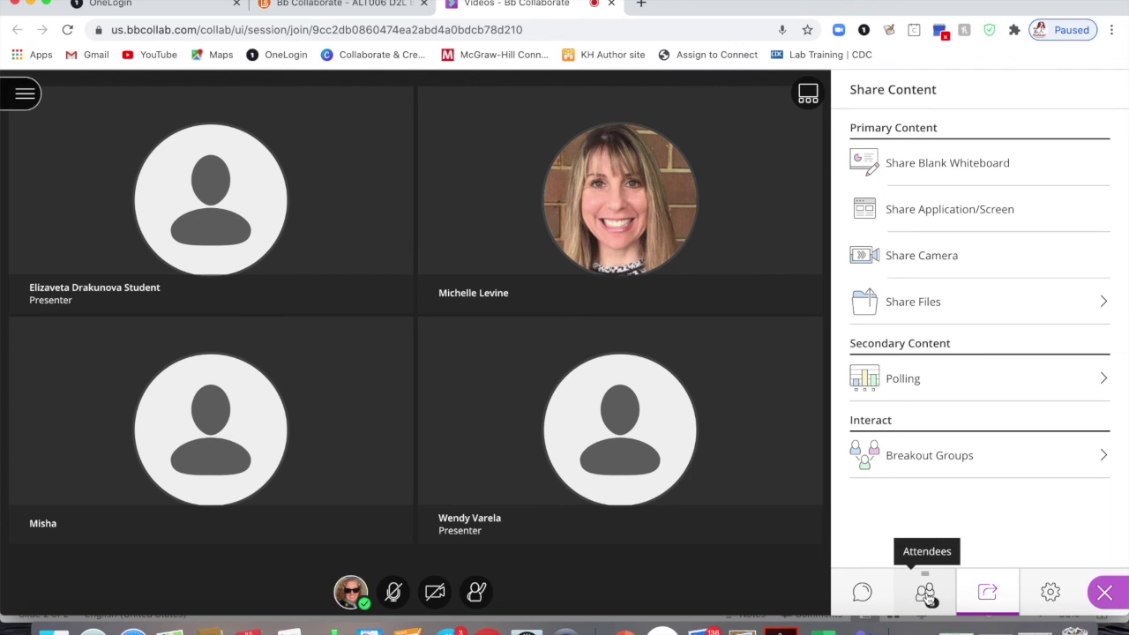
Return to the attendee list showing one moderator, two presenters and two participants.
left_click(928, 598)
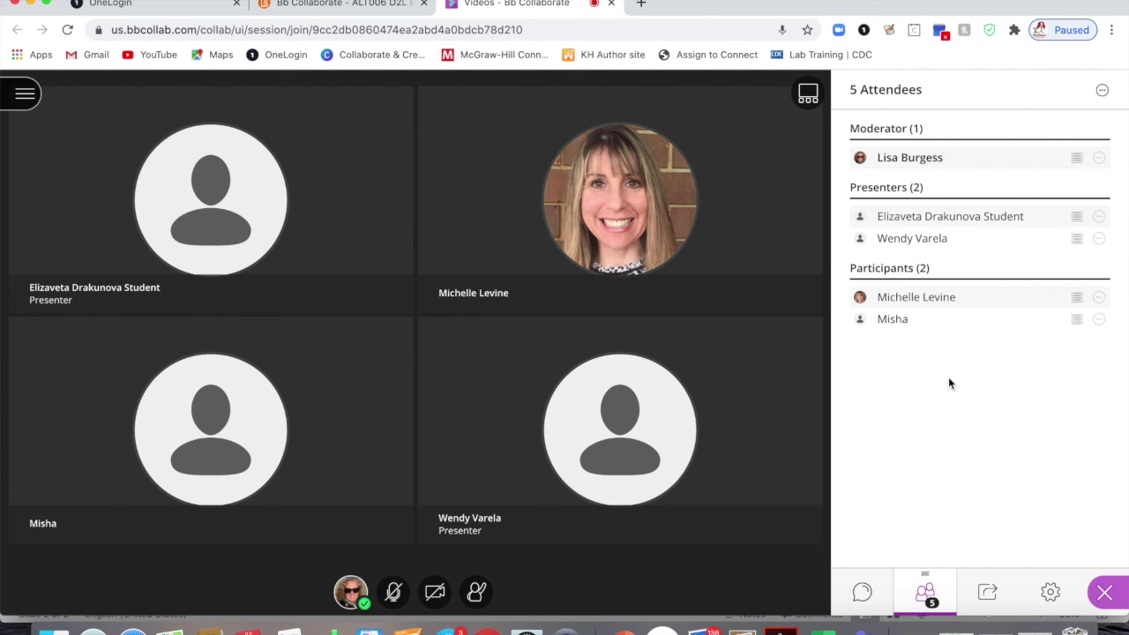